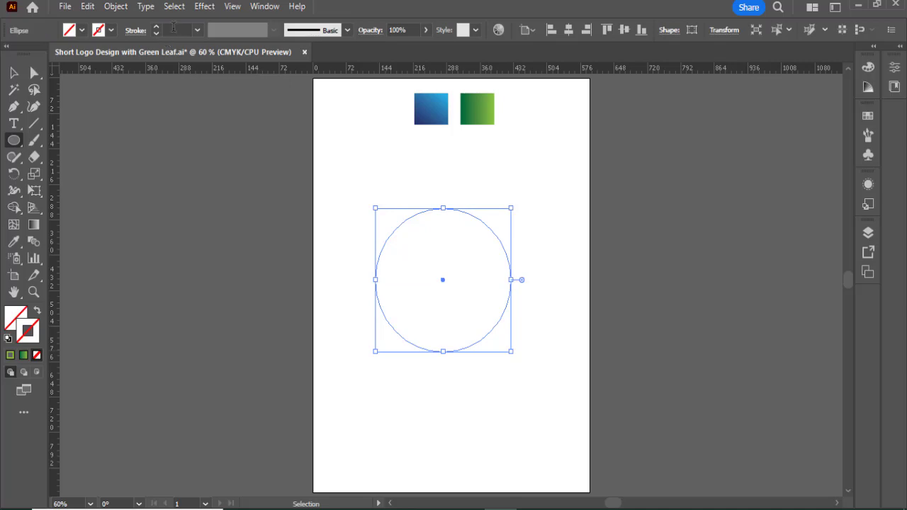
- Give the large circle a black stroke and raise its weight to 23 pt
text(4)
key(Return)
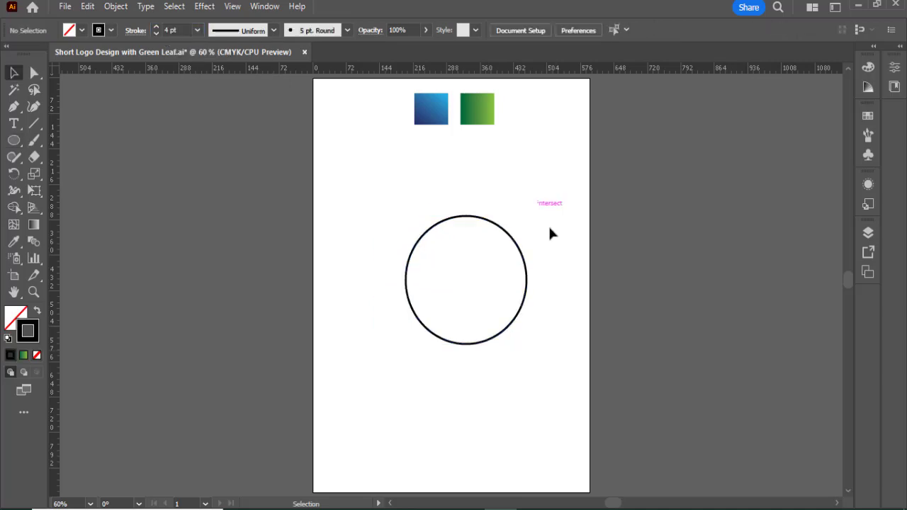
click(453, 277)
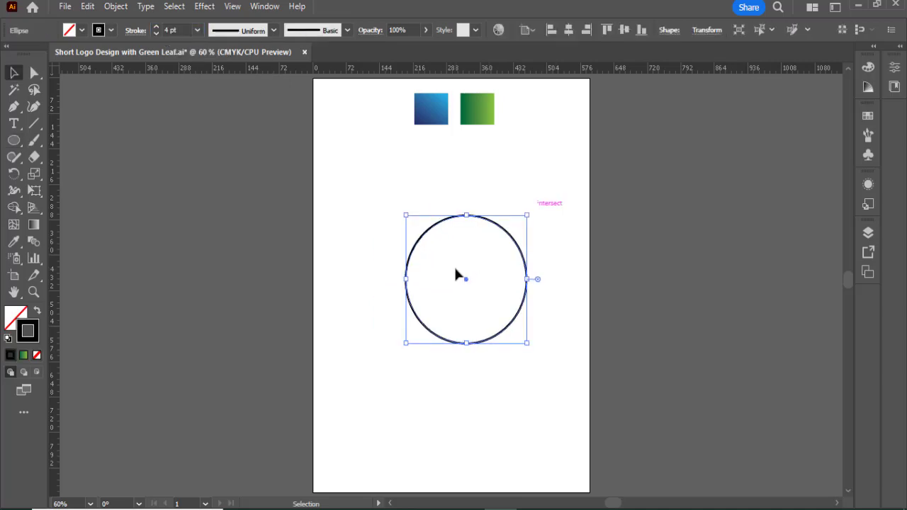
key(Up)
key(Up)
key(Up)
key(Up)
key(Up)
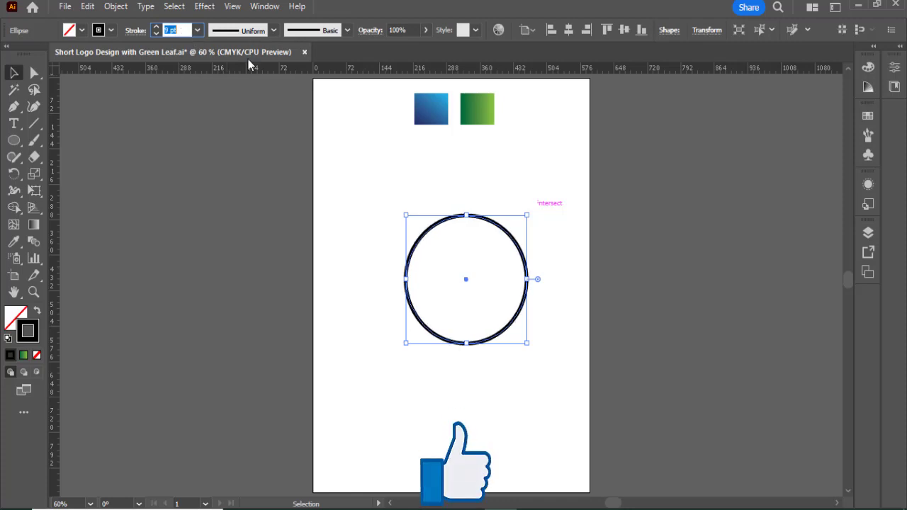
click(557, 237)
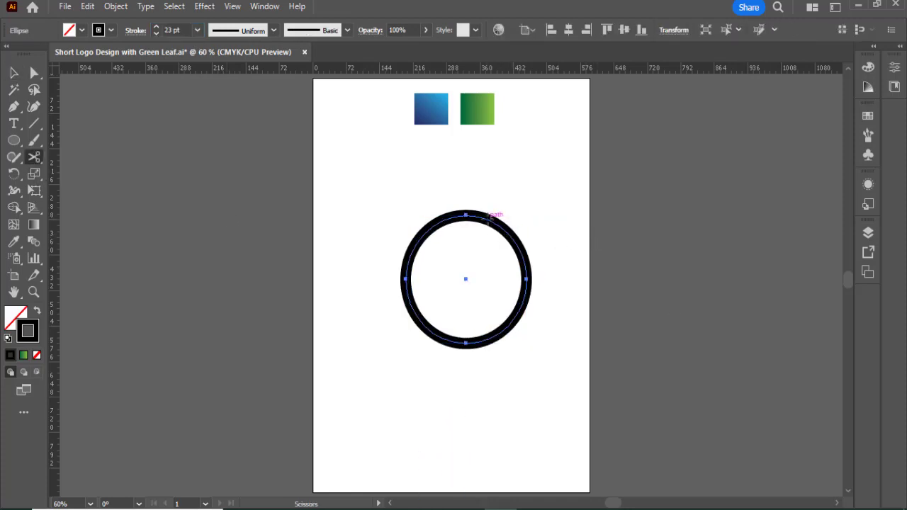
- Cut away the circle's right-hand arc and apply the width profile tapered at both ends to the remaining C shape
click(490, 221)
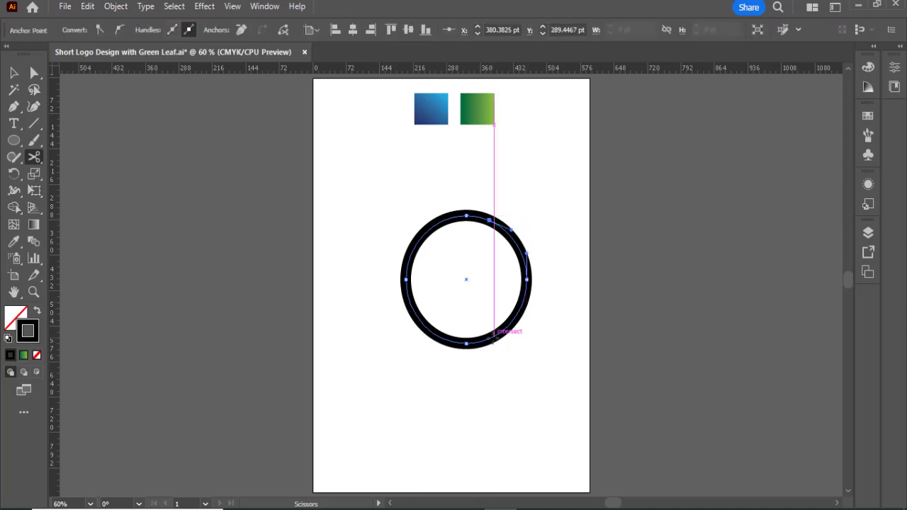
click(494, 335)
key(a)
drag(555, 249, 504, 298)
key(Delete)
key(v)
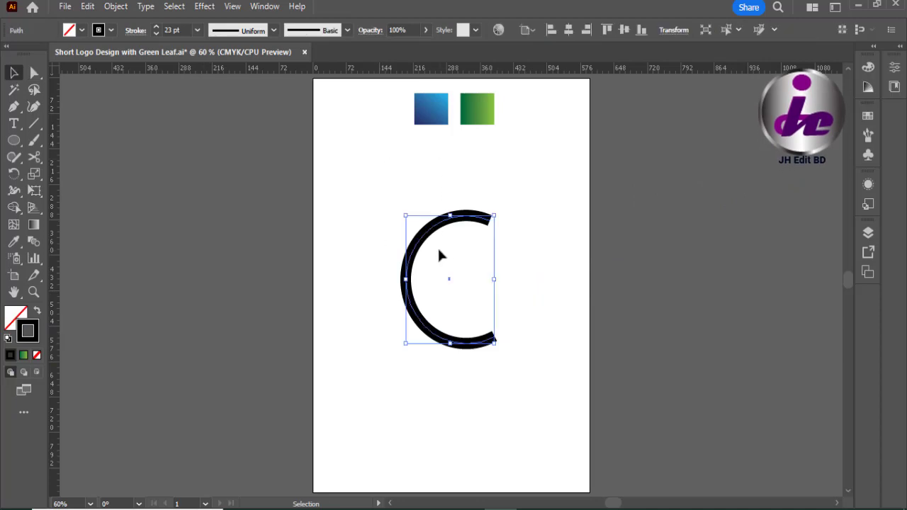
click(274, 30)
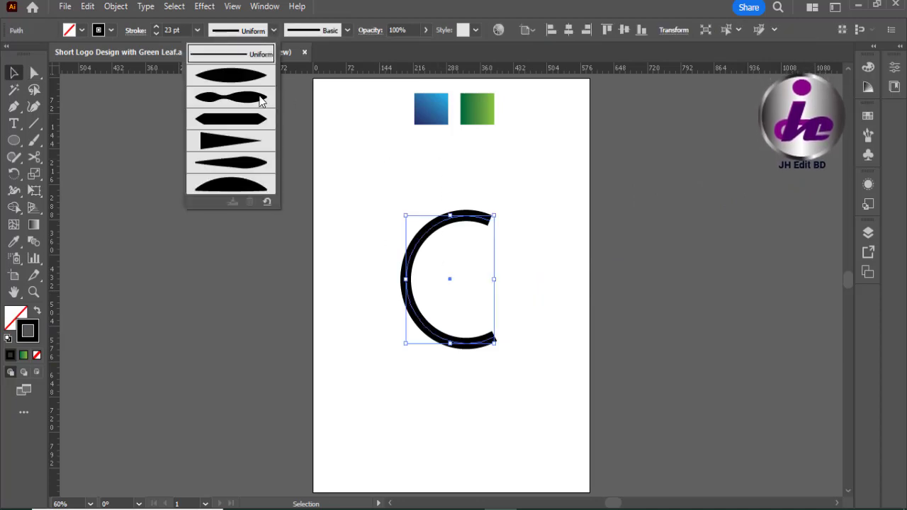
click(244, 77)
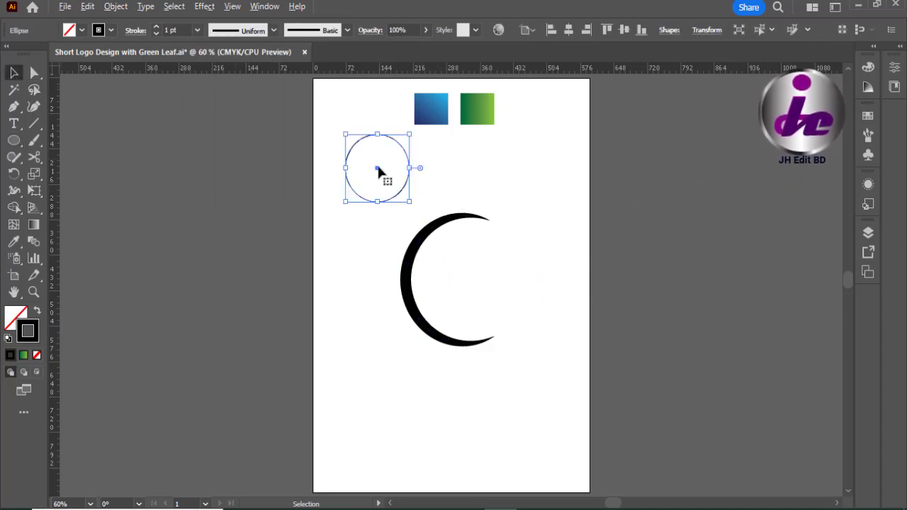
- Duplicate the small circle sideways so the two overlap, and keep only their lens-shaped intersection with Shape Builder
drag(377, 174, 421, 173)
click(13, 207)
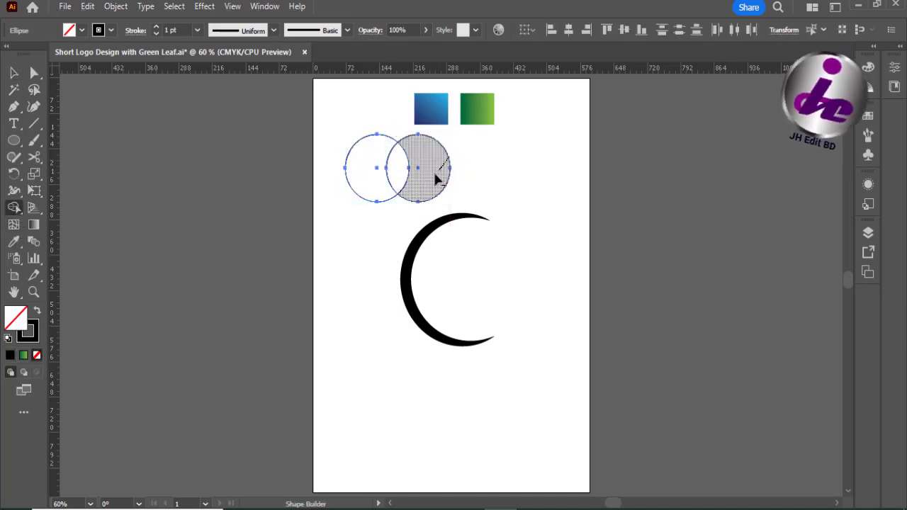
alt+click(430, 167)
drag(343, 236, 339, 239)
click(13, 73)
click(93, 89)
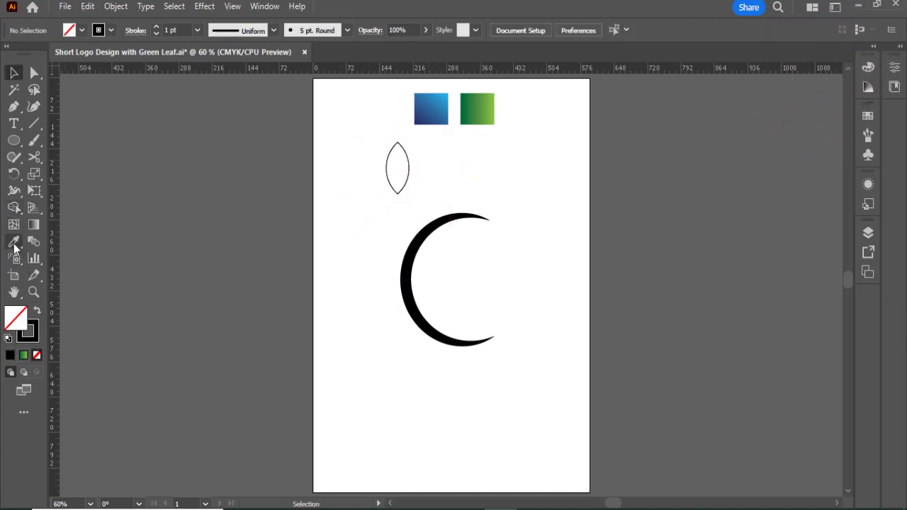
- Fill the lens shape with the green swatch's gradient, running vertically from dark green at its top to light green at its bottom
click(473, 106)
click(13, 72)
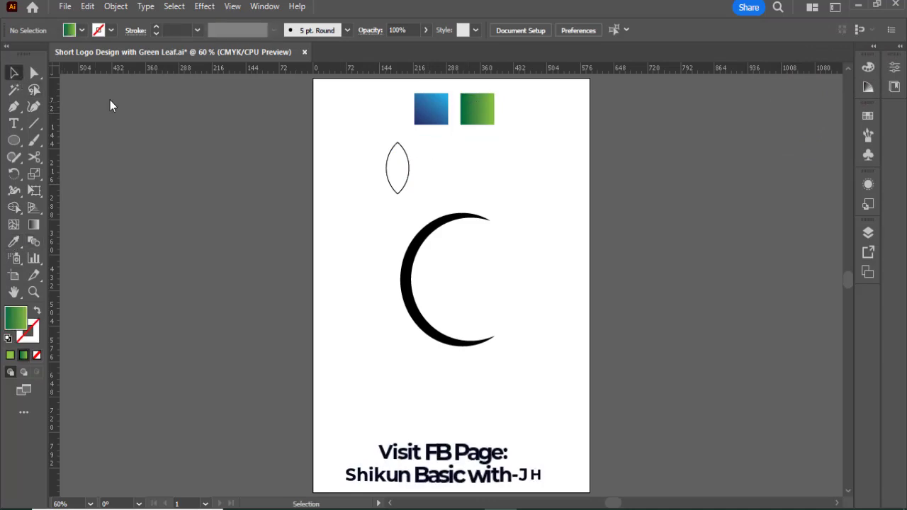
drag(397, 144, 398, 194)
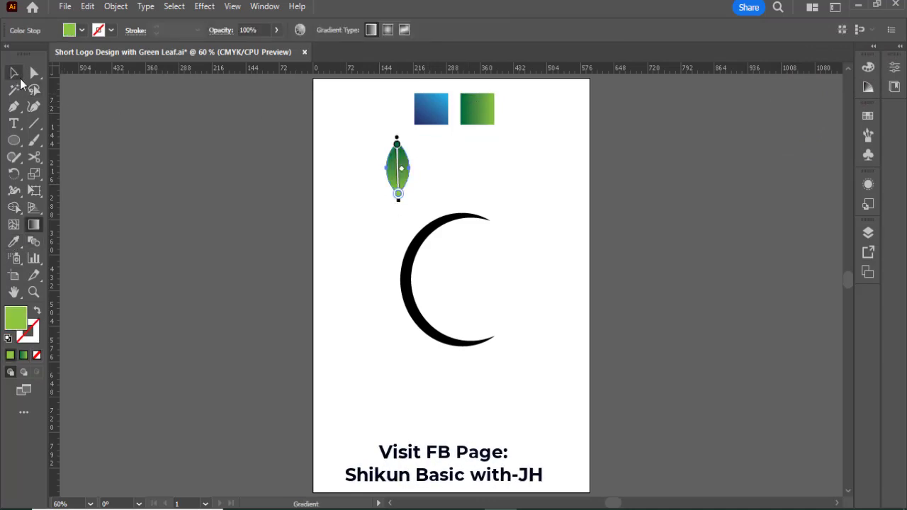
click(13, 73)
click(492, 193)
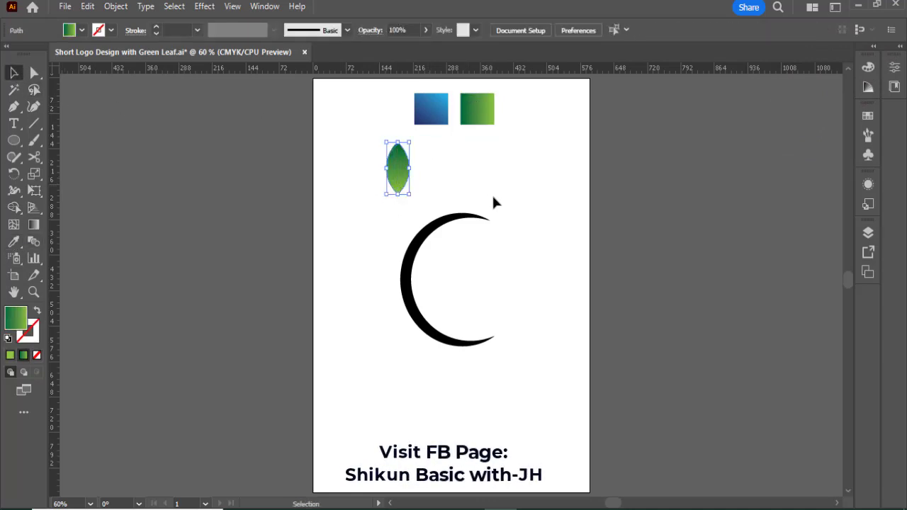
- Draw a narrow pointed vein at the base of the green leaf with the Pen tool
key(p)
key(ctrl+1)
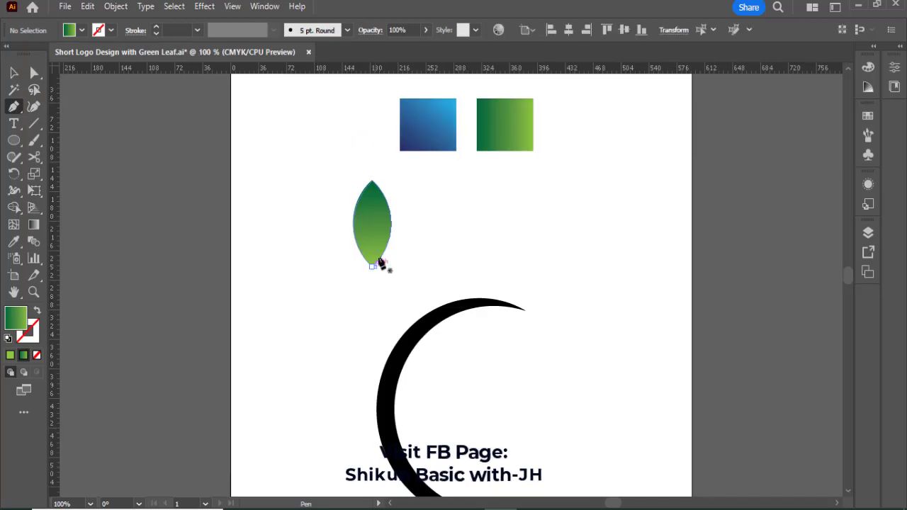
drag(375, 267, 349, 232)
click(370, 267)
key(v)
click(294, 211)
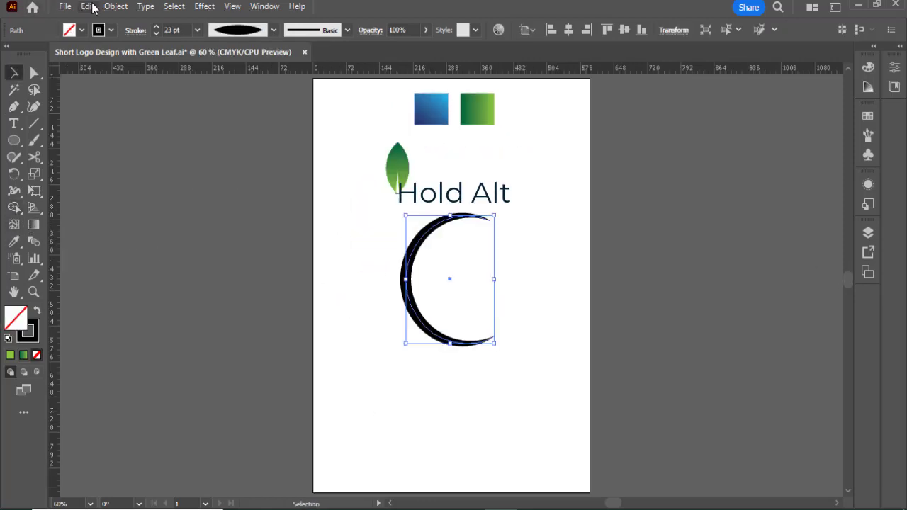
- Expand the C shape's appearance and fill it with the leaf's gradient, running from dark green at its bottom to light green at its top
click(115, 7)
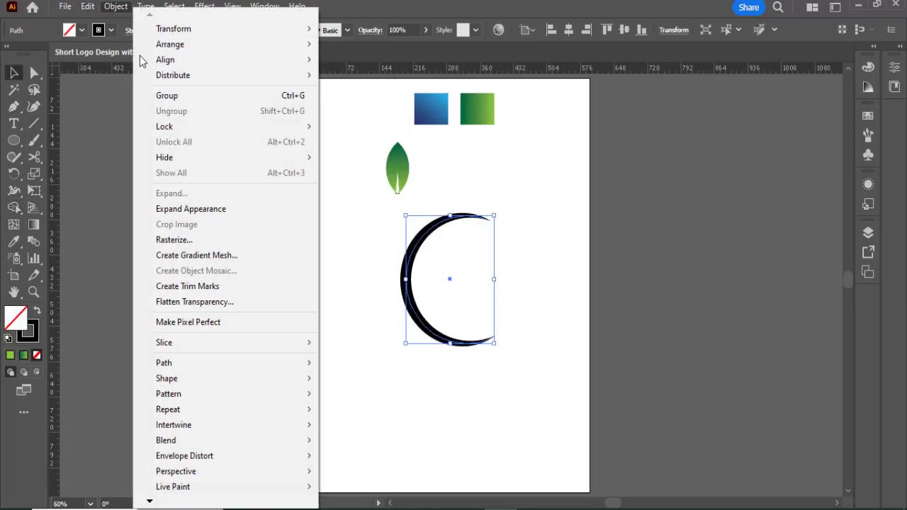
click(177, 207)
click(14, 242)
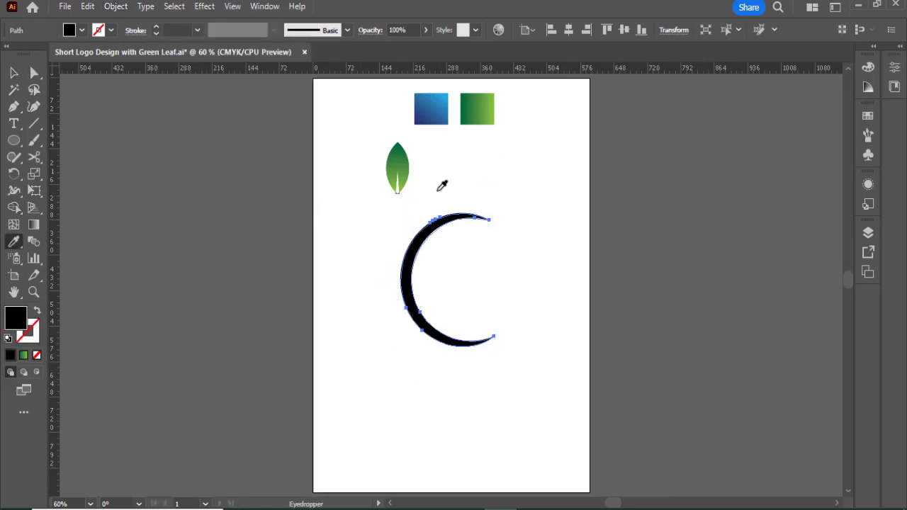
click(403, 155)
key(g)
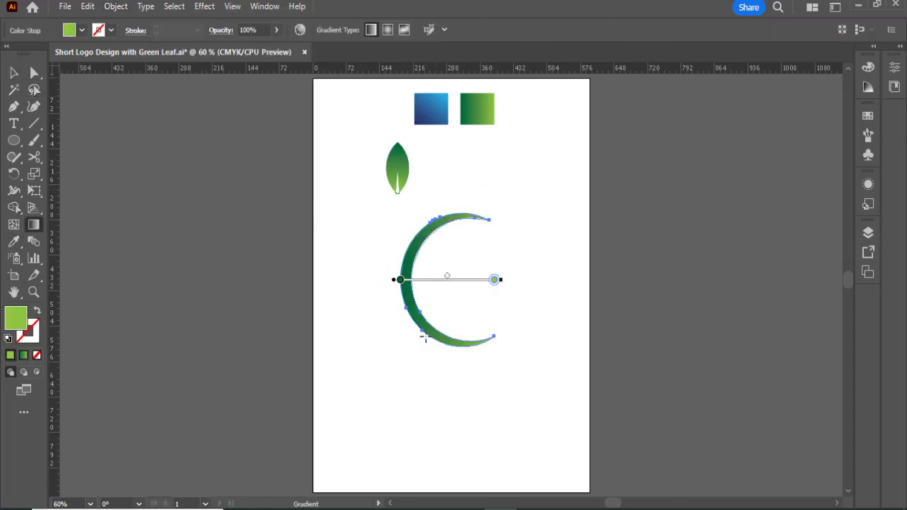
drag(463, 224, 471, 221)
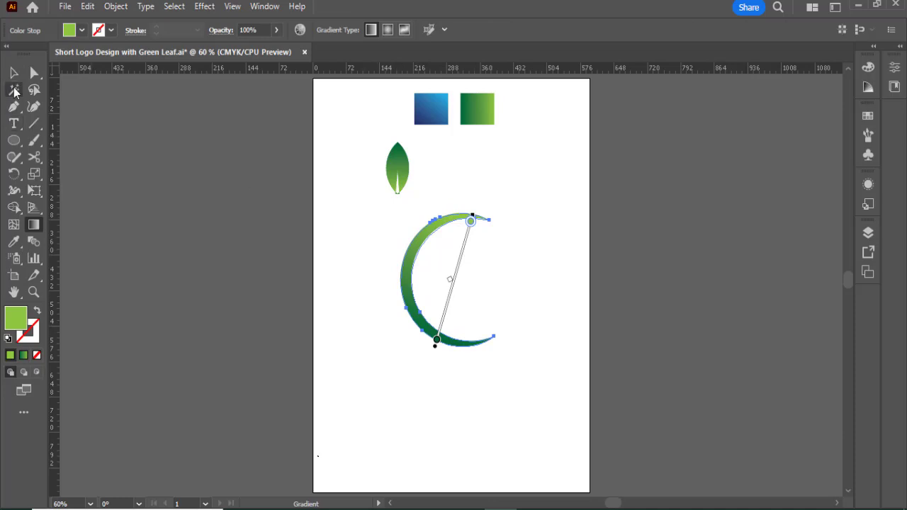
- Place the leaf on the upper tip of the C, rotated so that it points down to the right
click(13, 73)
click(499, 191)
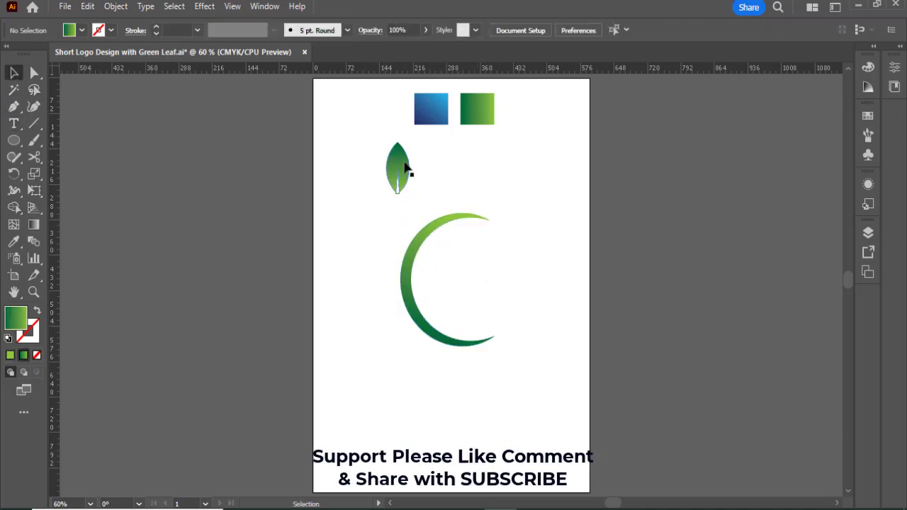
drag(405, 162, 490, 189)
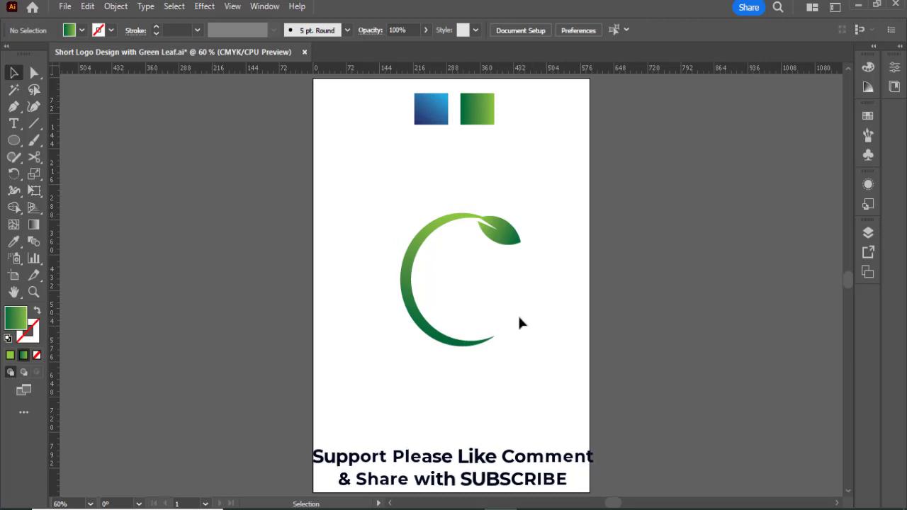
- Draw a square about 174 pt wide below the C, rotate it 45° into a diamond and remove its fill
drag(14, 140, 43, 141)
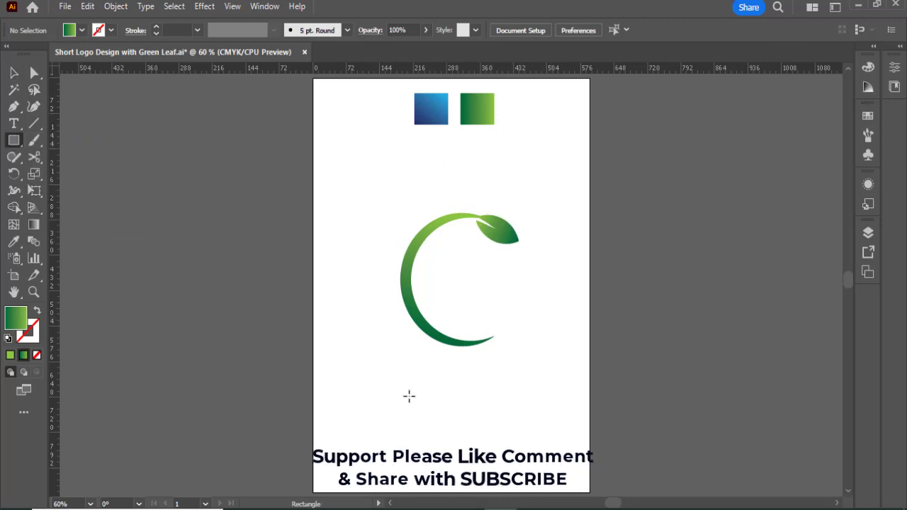
mouse_move(405, 377)
mouse_down()
mouse_move(486, 446)
mouse_move(487, 462)
mouse_up()
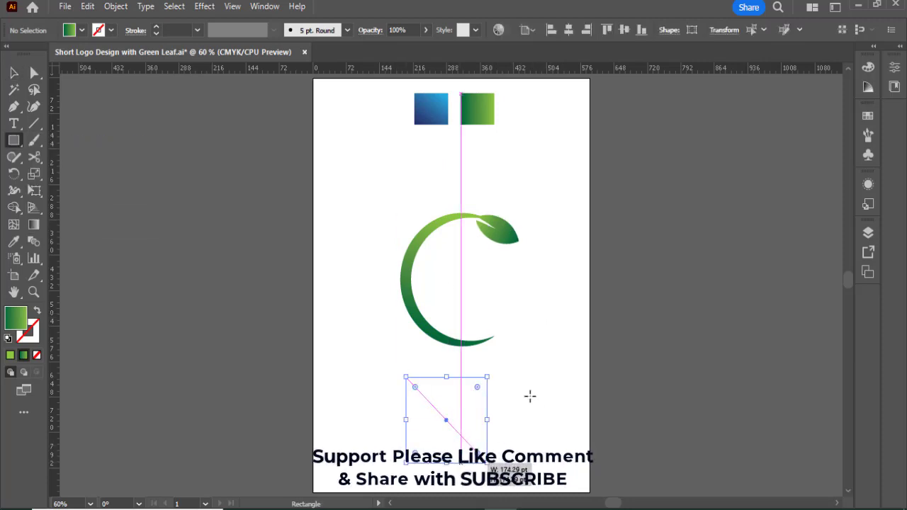
drag(497, 373, 447, 360)
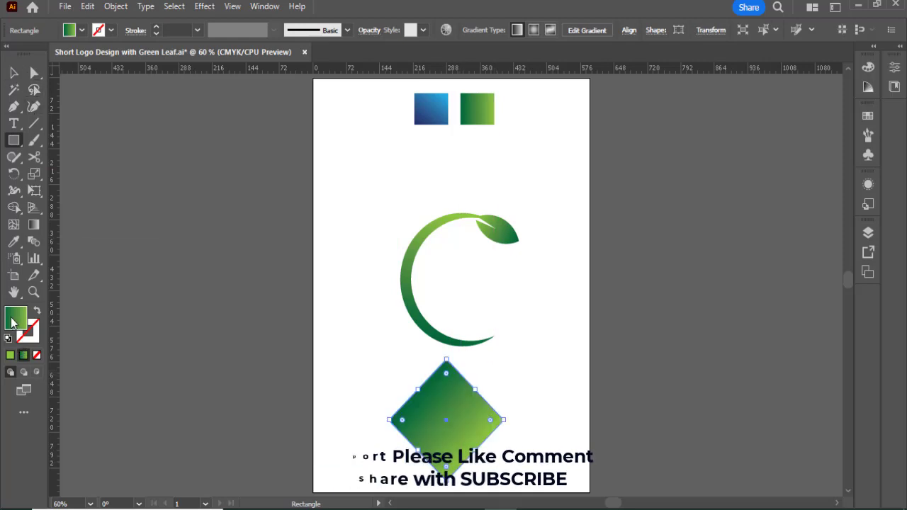
click(36, 354)
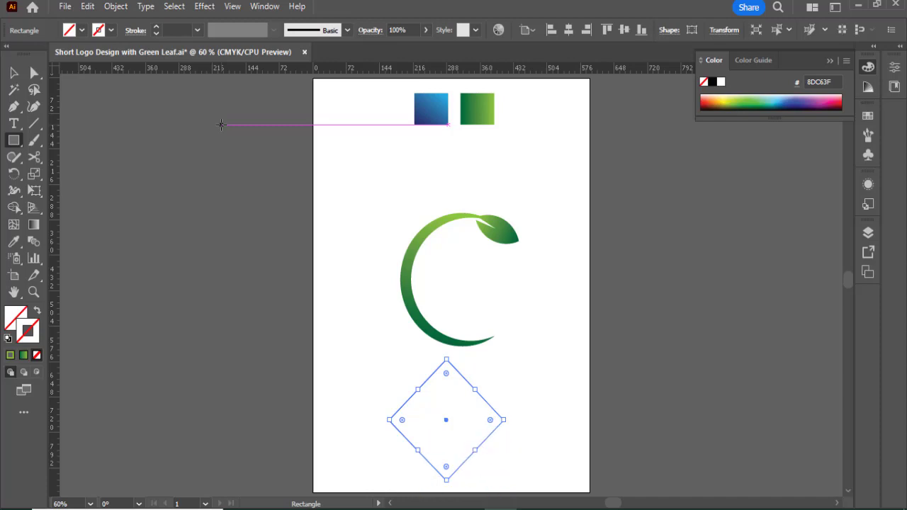
click(13, 72)
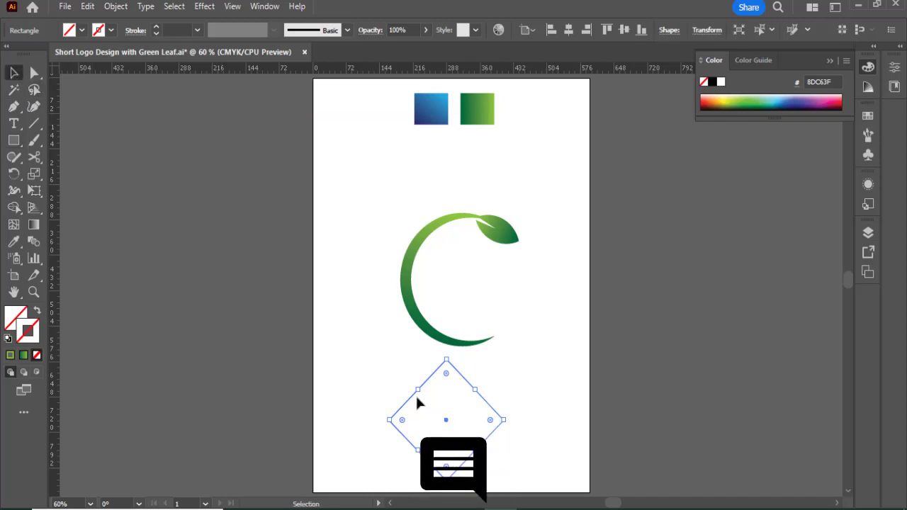
drag(415, 398, 293, 413)
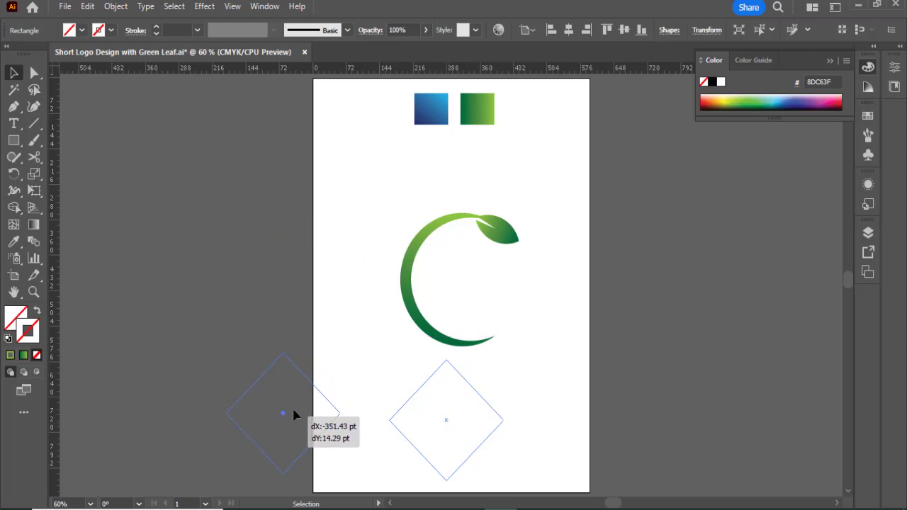
key(ctrl+z)
- Give the diamond a 15 pt black stroke and delete its bottom corner, leaving an inverted V
text(15)
key(Return)
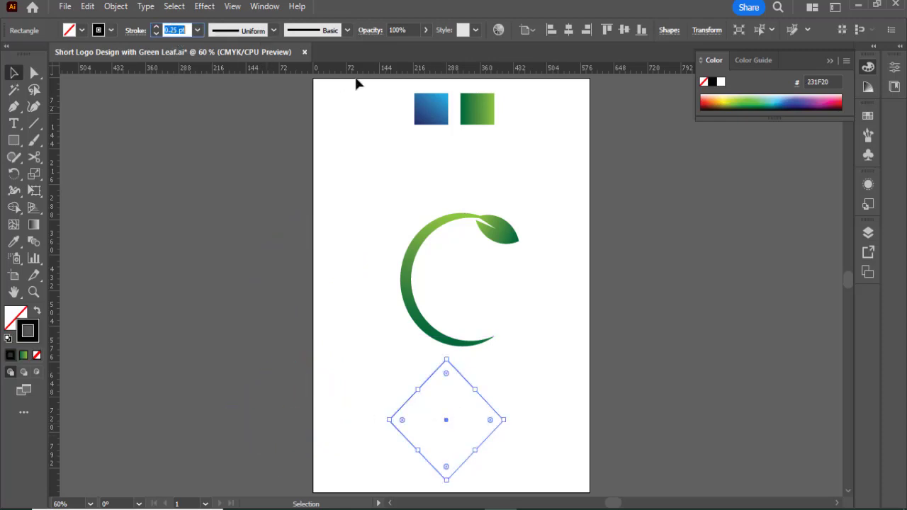
click(34, 73)
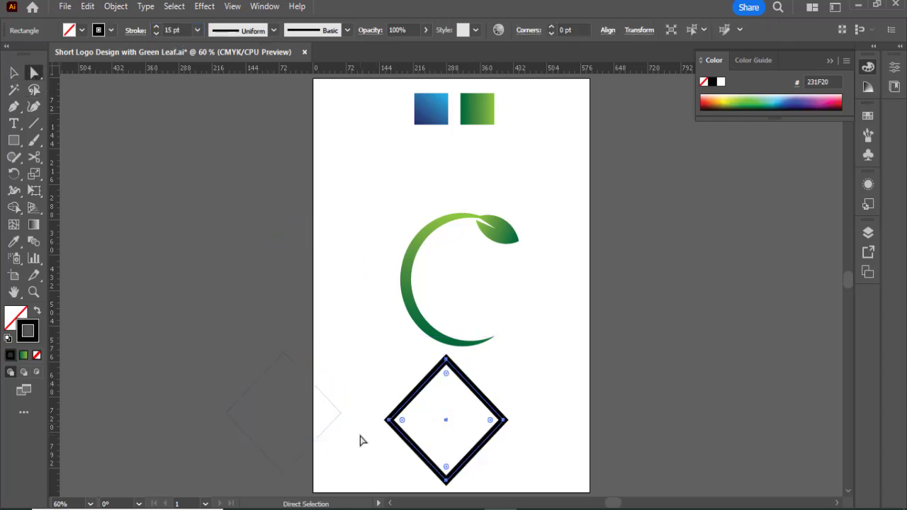
drag(576, 476, 577, 472)
key(Delete)
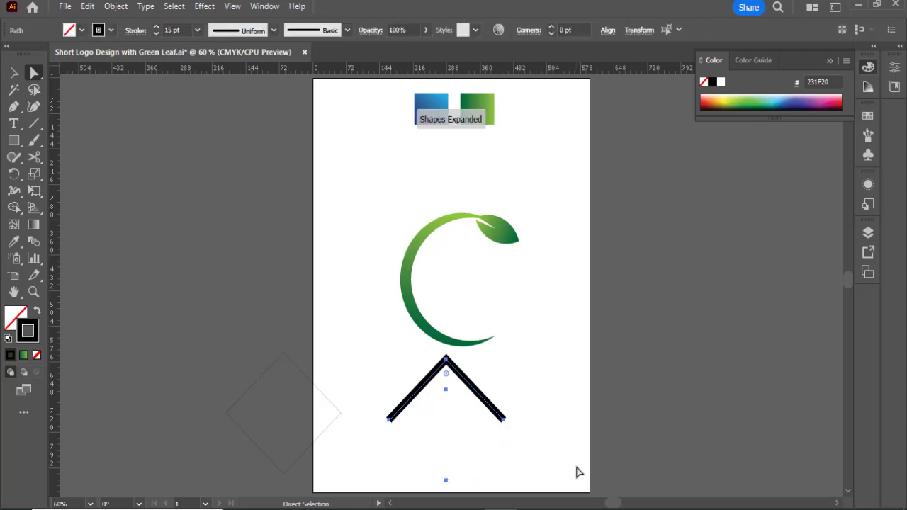
- Expand the inverted V's stroke into a filled shape
key(v)
click(116, 7)
click(157, 193)
click(423, 339)
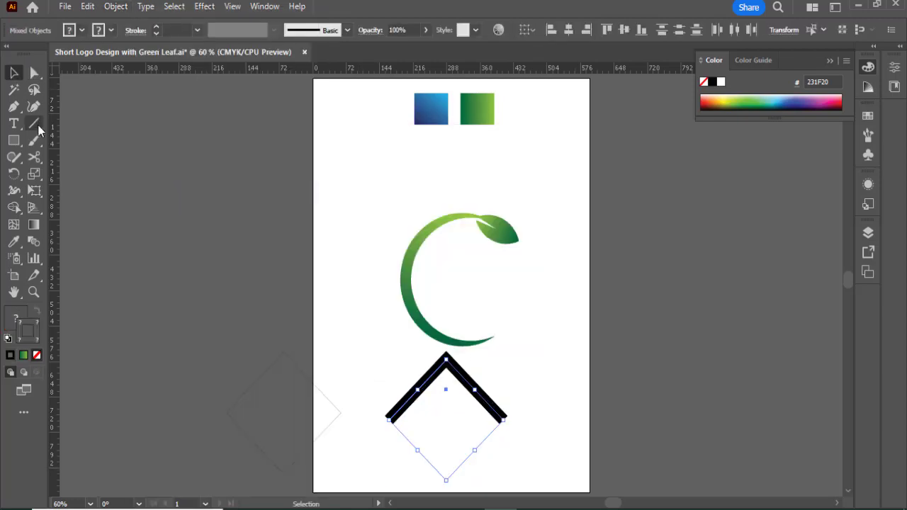
- Trim both feet of the inverted V flat along a horizontal cutting line with Shape Builder, and delete the line
key(backslash)
key(v)
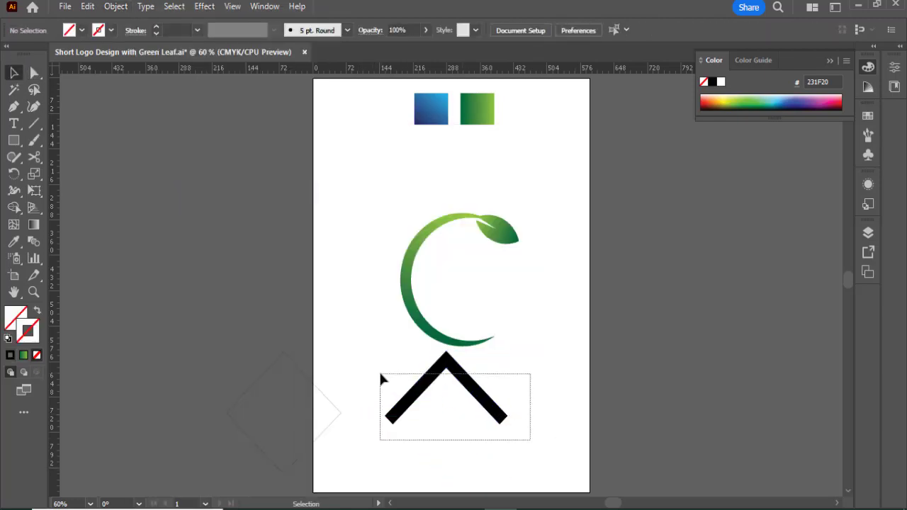
click(16, 208)
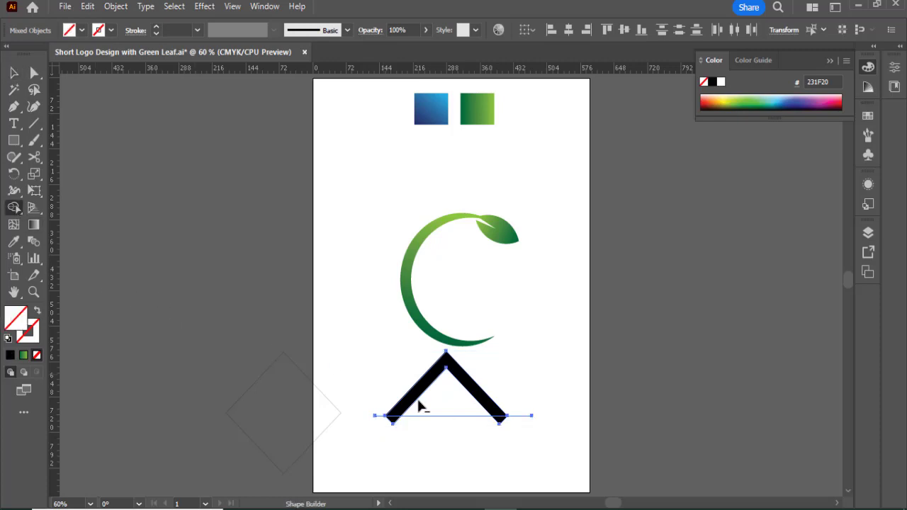
alt+click(502, 422)
alt+click(389, 421)
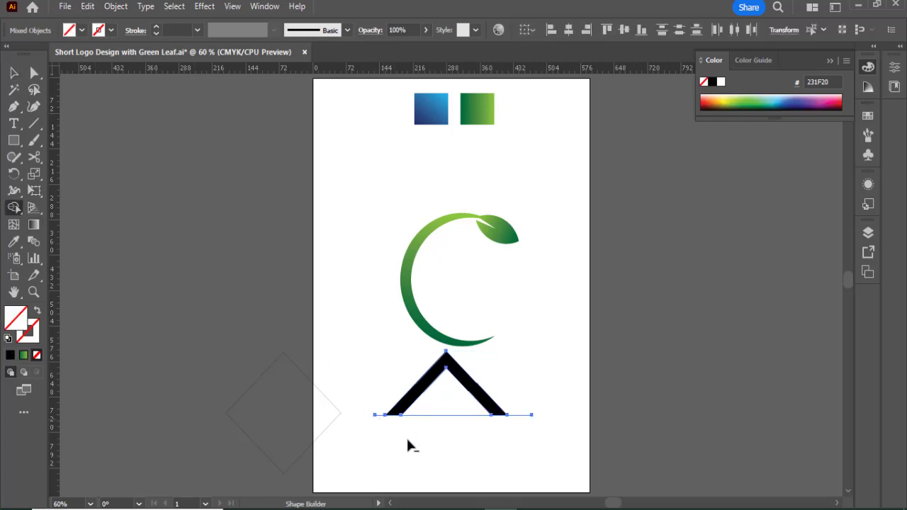
key(v)
key(Delete)
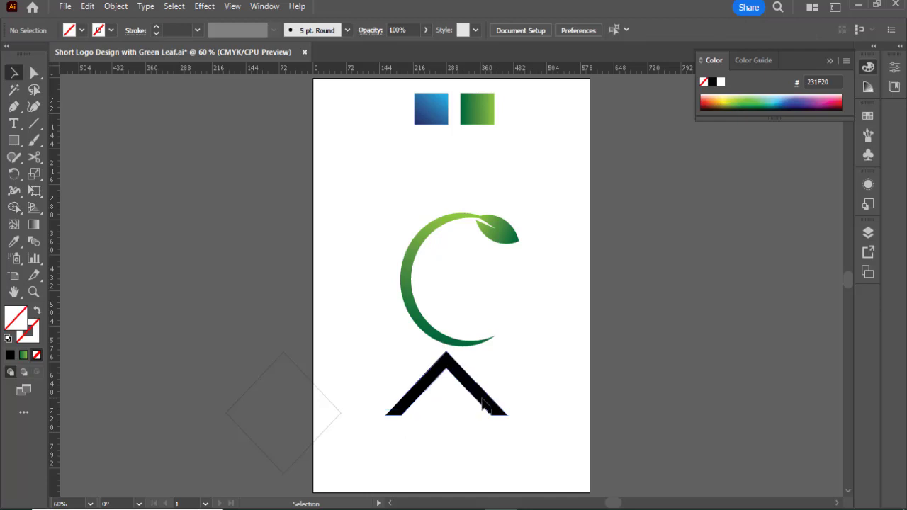
- Move the inverted V inside the C and fill the diamond with the blue gradient sampled from the blue square
drag(480, 401, 510, 307)
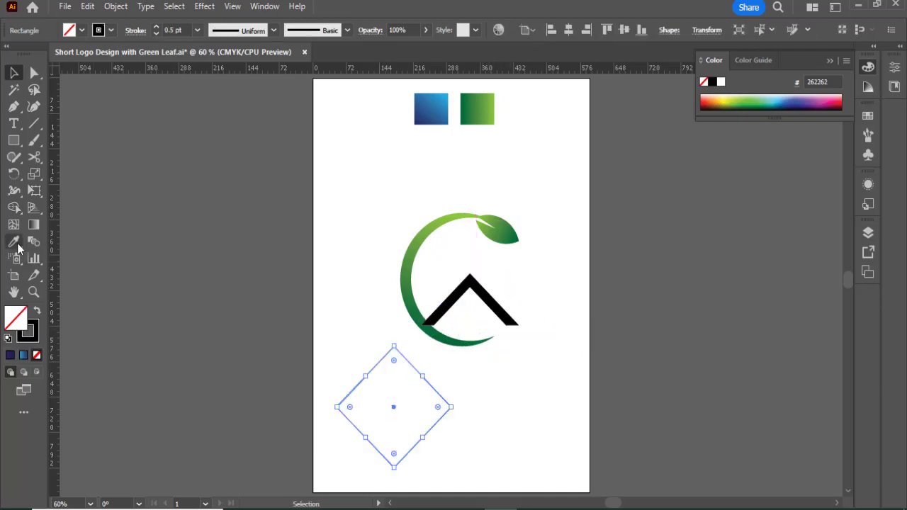
key(i)
click(430, 105)
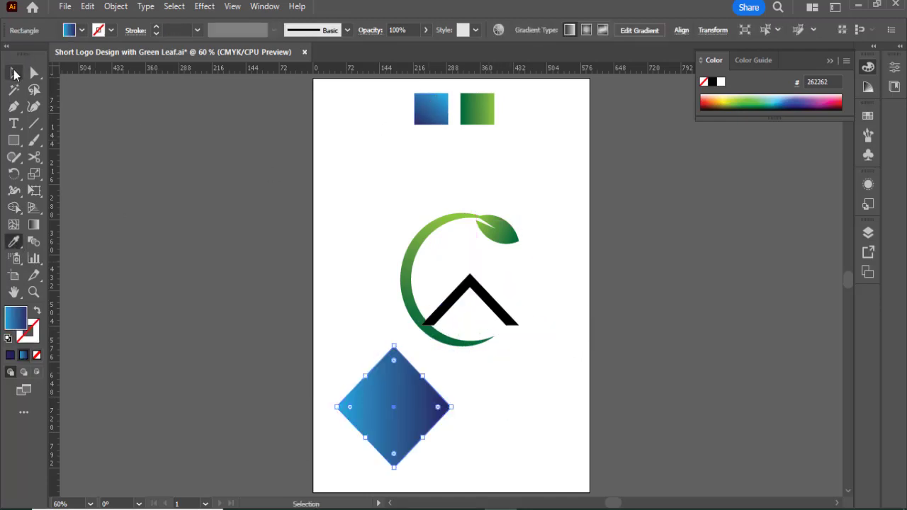
- Delete the diamond's bottom corner to leave a triangle, and run its gradient vertically from light blue at the base to navy at the peak
click(14, 73)
click(34, 72)
drag(435, 446, 463, 451)
key(Delete)
key(v)
click(34, 225)
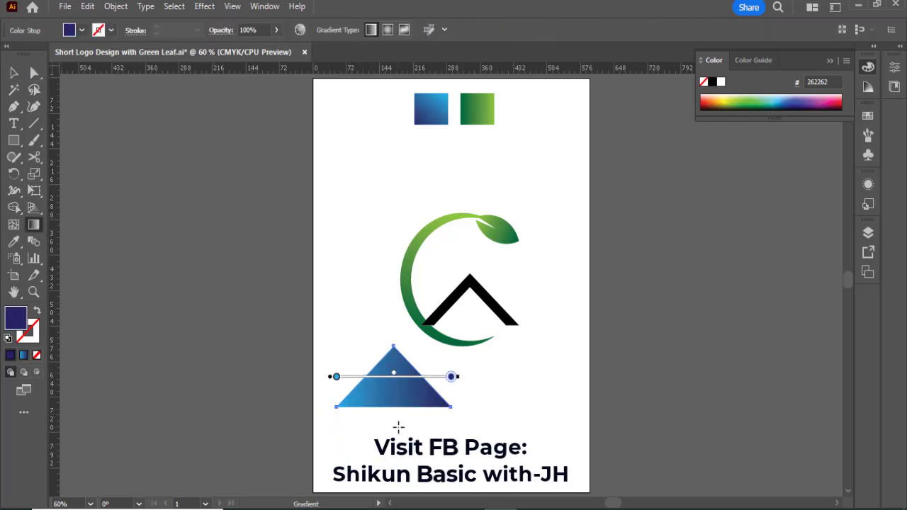
drag(395, 404, 396, 347)
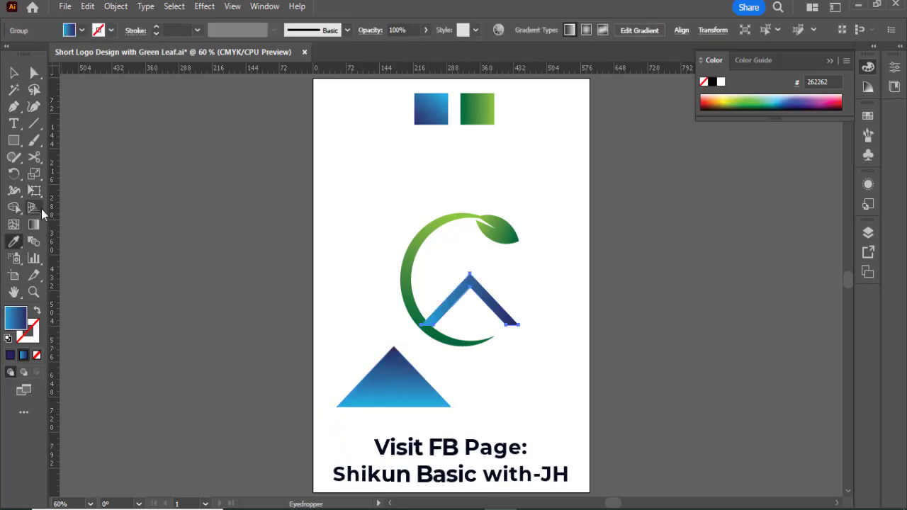
- Run the inverted V's blue gradient vertically from light blue at the peak to navy at the feet
click(38, 225)
drag(470, 279, 470, 318)
key(v)
- Fit the blue triangle beneath the inverted V, and scale the C with its leaf down around the roof
click(433, 397)
drag(451, 407, 476, 338)
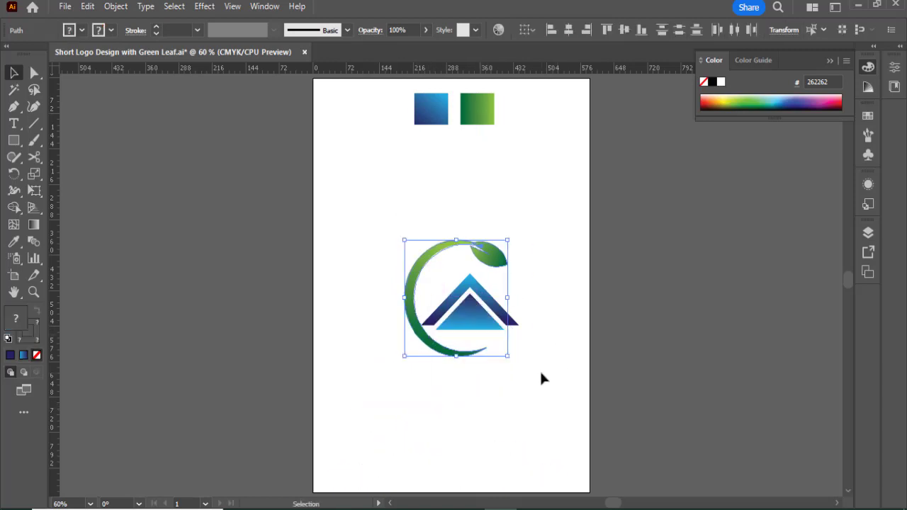
click(541, 374)
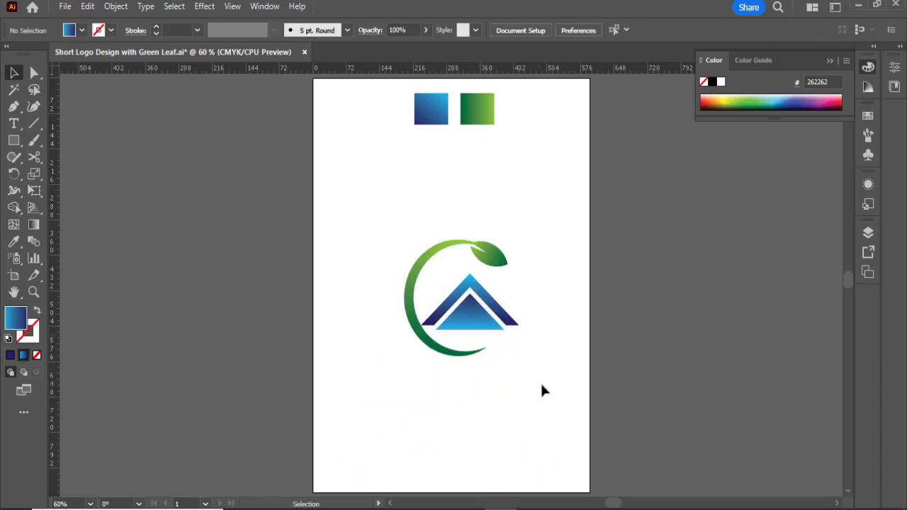
- Arrange four small rectangles as a two-by-two window on the triangle and cut them out with Shape Builder
scroll(510, 375, up, 2)
key(m)
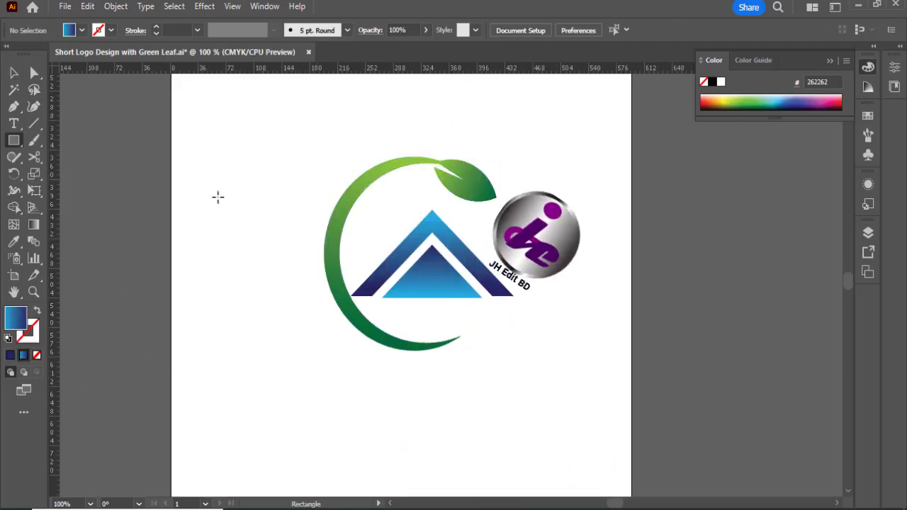
drag(230, 181, 260, 219)
key(v)
click(271, 270)
drag(271, 270, 212, 177)
drag(248, 220, 353, 279)
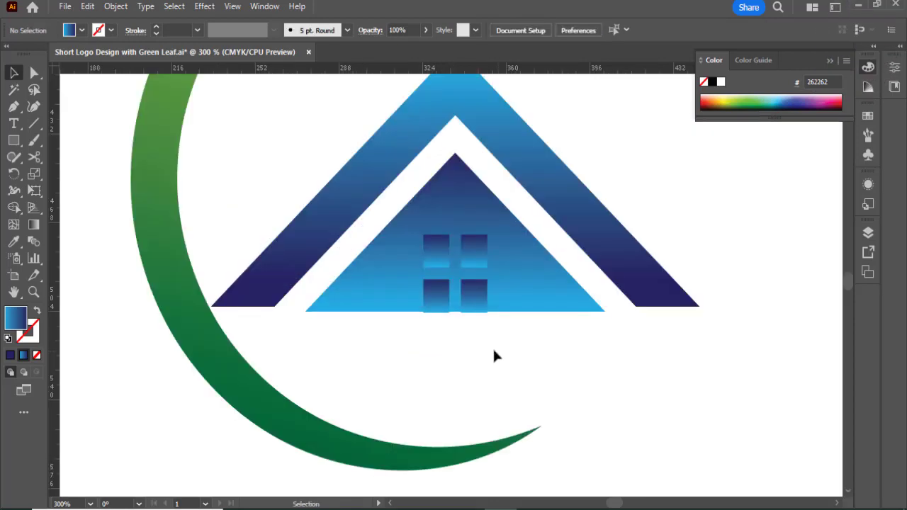
drag(492, 347, 429, 232)
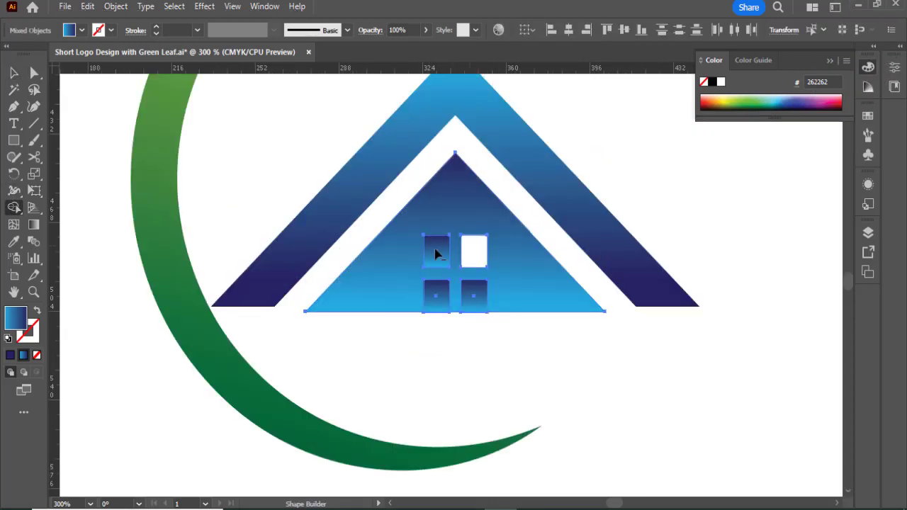
click(13, 72)
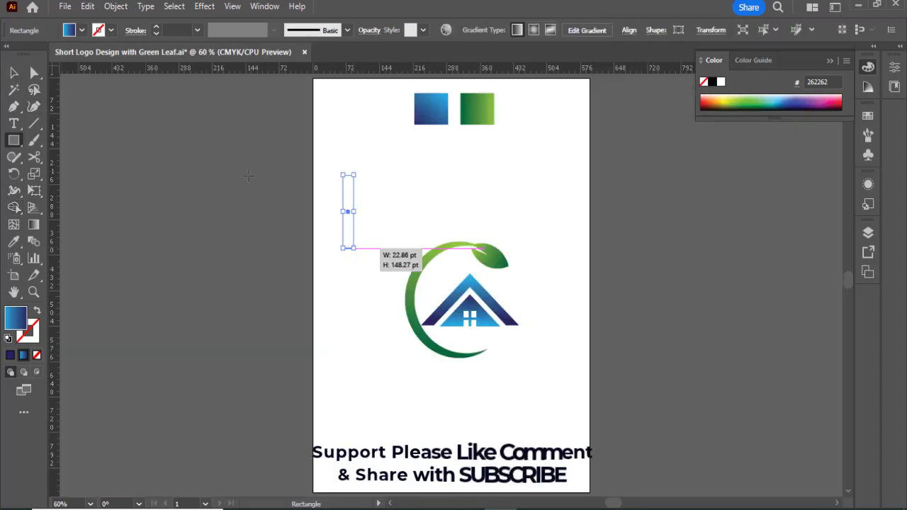
- Draw a narrow rectangle about 23 by 148 pt above the logo and fully round its top corners
drag(355, 248, 354, 248)
key(a)
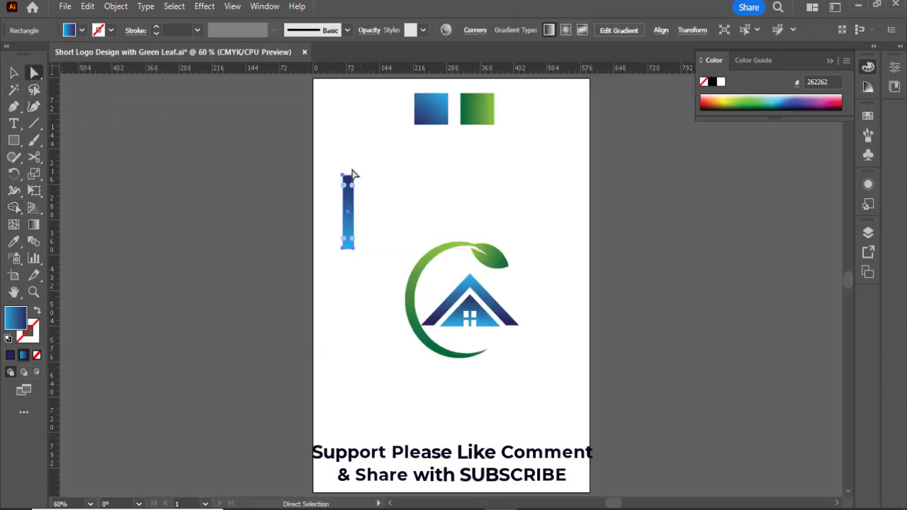
drag(326, 152, 371, 199)
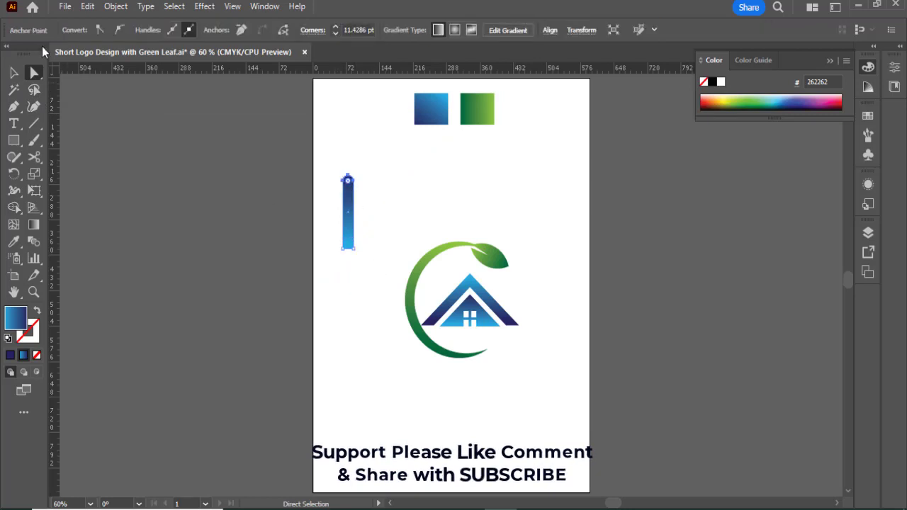
- Shorten the rounded bar to about 84 pt, place it on the roof's right slope as a chimney and trim the overlap with Shape Builder
drag(350, 210, 486, 300)
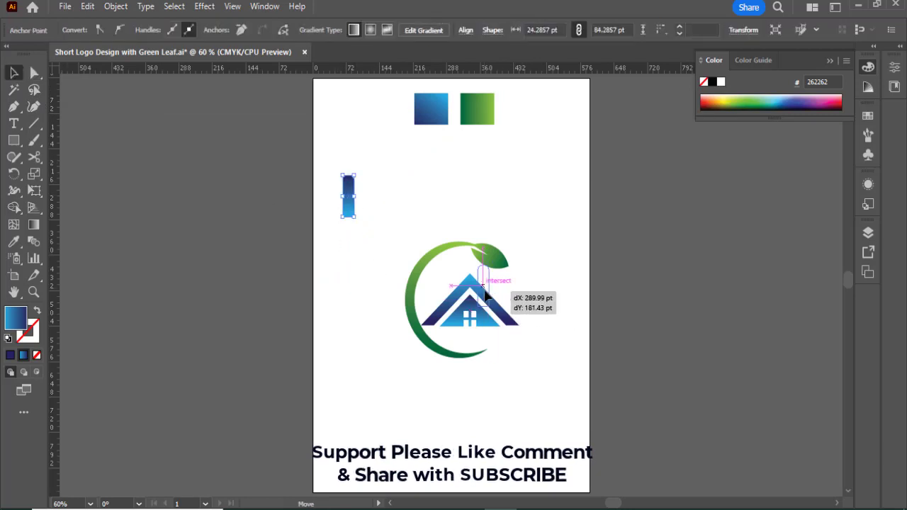
drag(505, 288, 487, 381)
ctrl+click(486, 347)
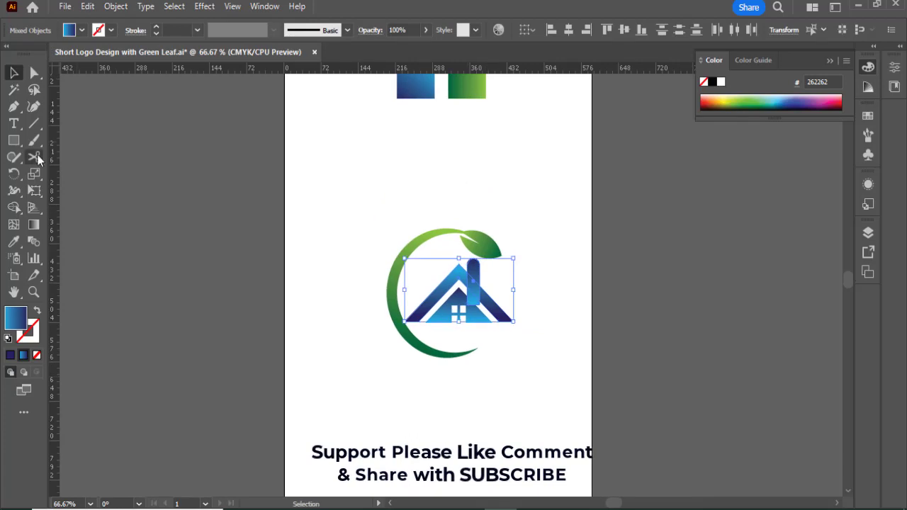
click(14, 207)
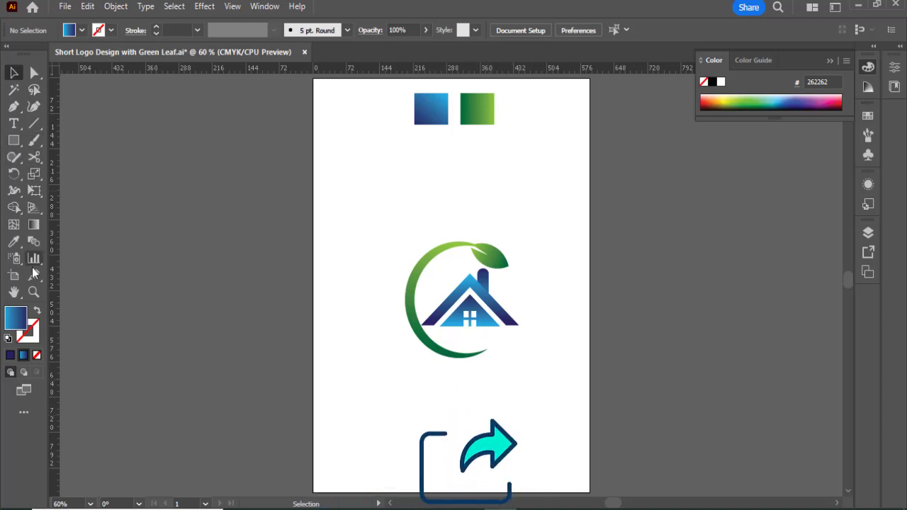
- Add the black text "PROMO BUILDERS" in Franklin Gothic Demi, about 22 pt, directly below the house
key(t)
click(392, 175)
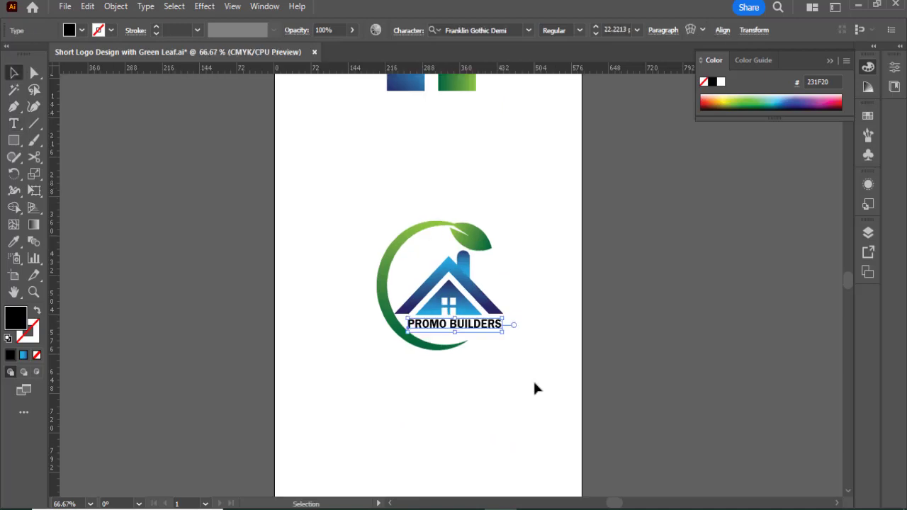
click(533, 380)
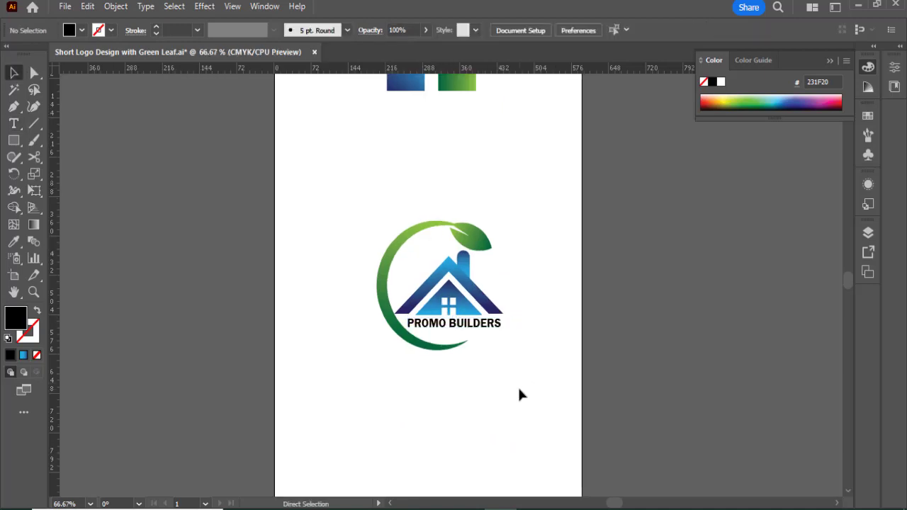
- Place one copy of the complete logo at the artboard's upper-left corner and keep another in the middle
scroll(520, 395, down, 1)
key(ctrl+a)
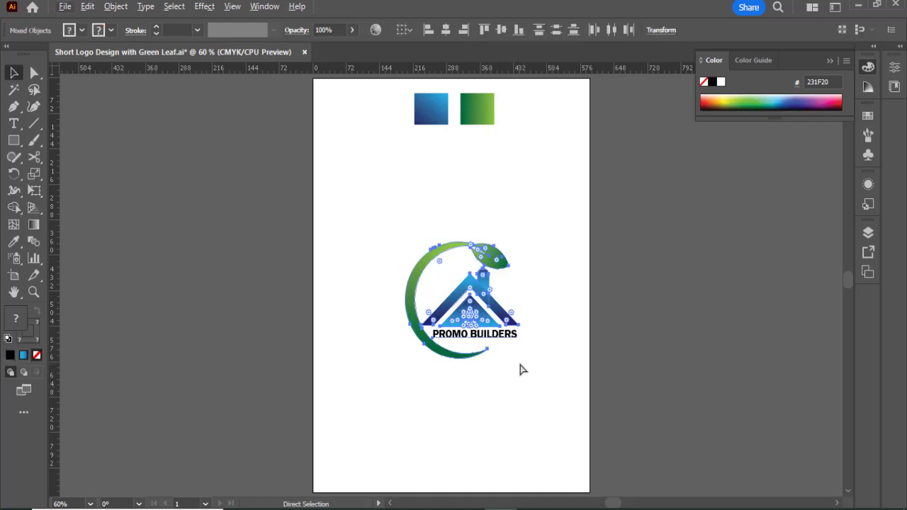
drag(486, 336, 378, 194)
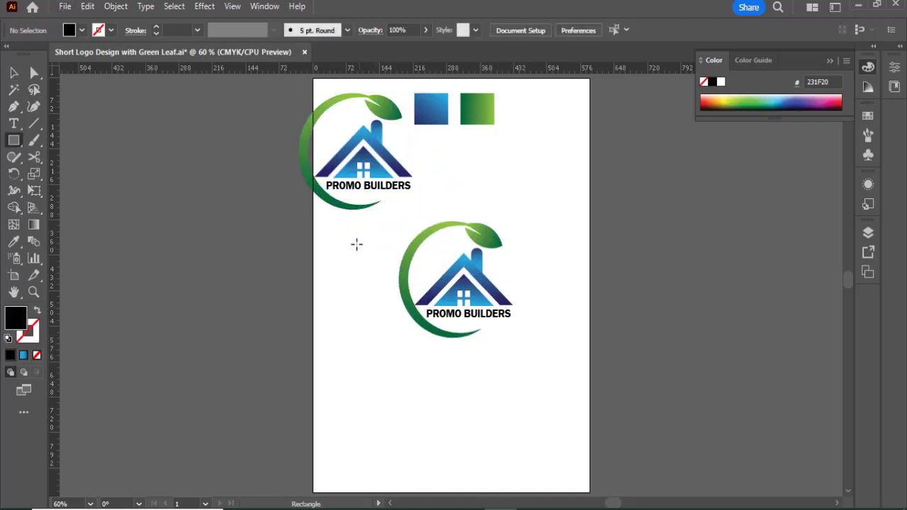
- Draw a nearly artboard-wide rectangle over the middle logo with the dark fill 010E19 and lock it
drag(358, 237, 586, 396)
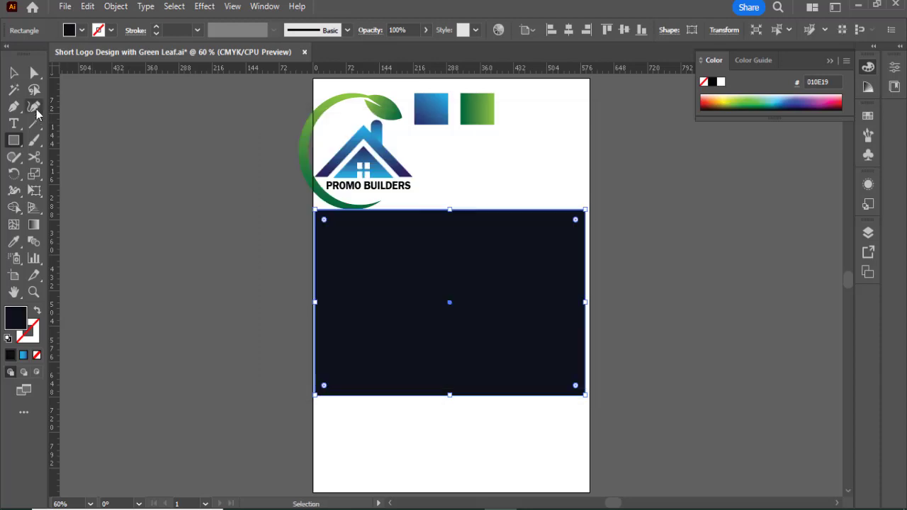
key(ctrl+2)
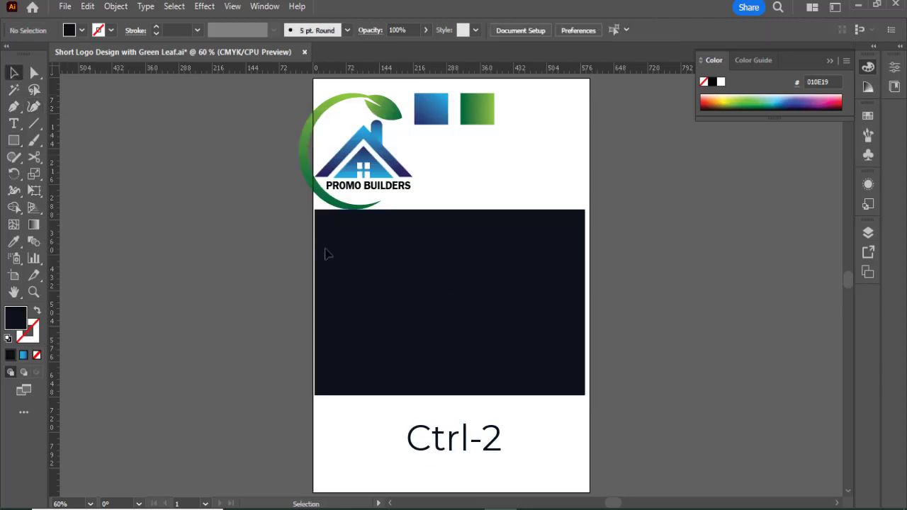
- Bring the middle logo group to the front of the dark rectangle
key(ctrl+v)
right_click(437, 291)
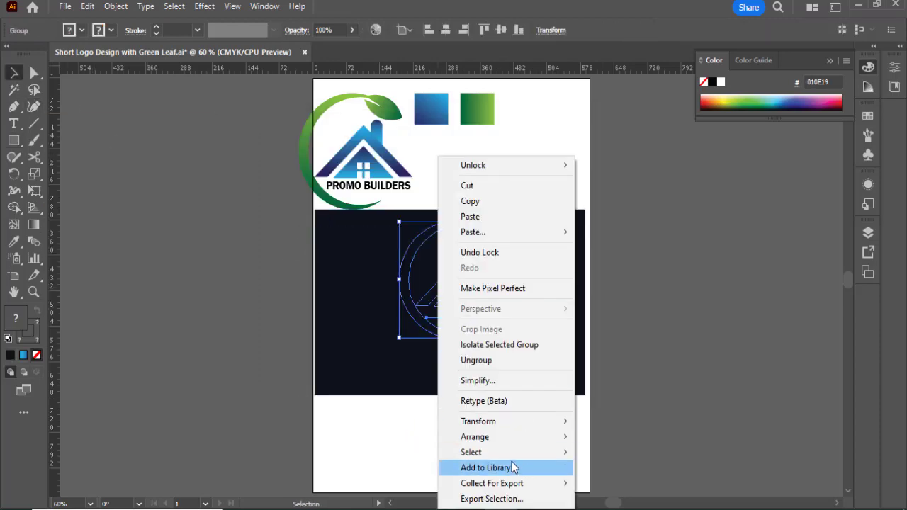
mouse_move(510, 437)
click(610, 430)
click(482, 408)
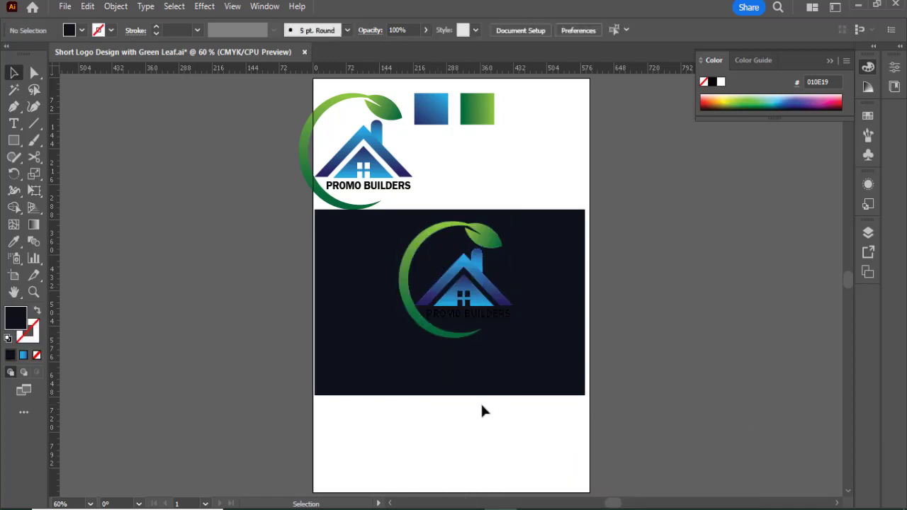
- Unlock the background rectangle and change its fill to the orange swatch C=0 M=50 Y=100 K=0
key(ctrl+alt+2)
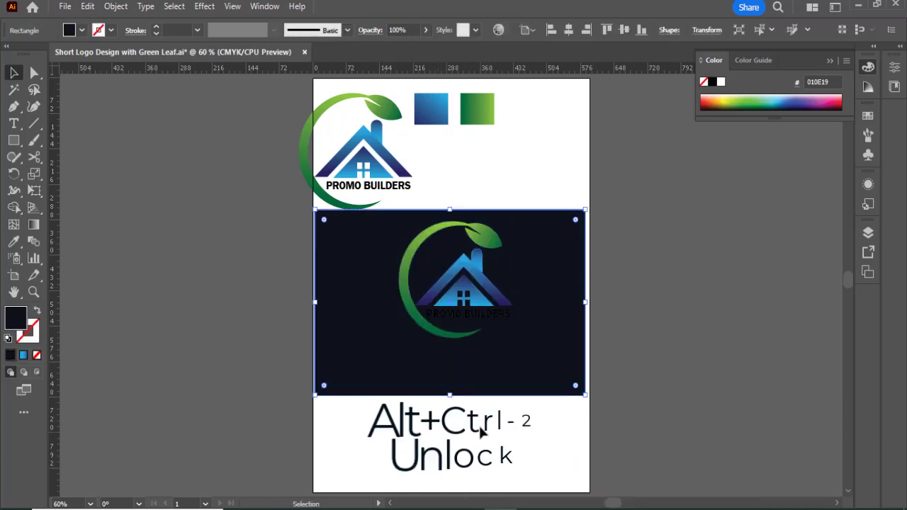
click(82, 31)
click(129, 54)
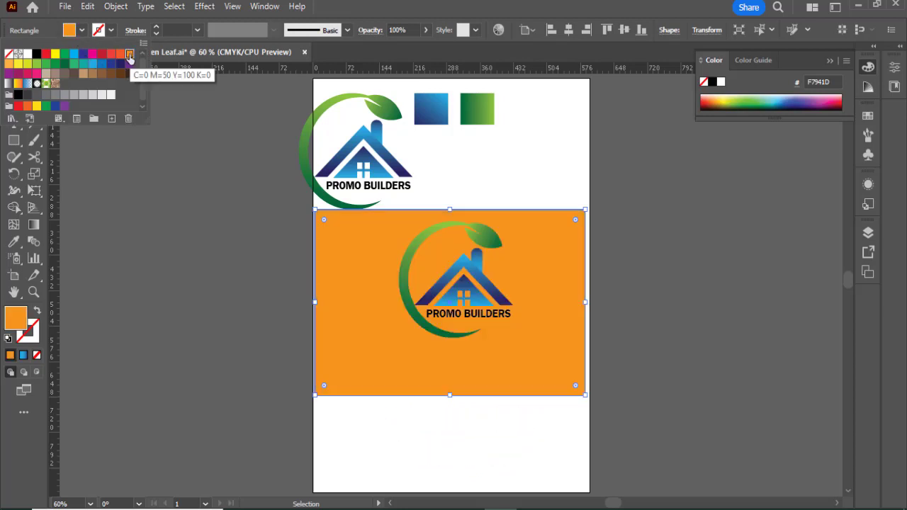
click(375, 421)
click(406, 442)
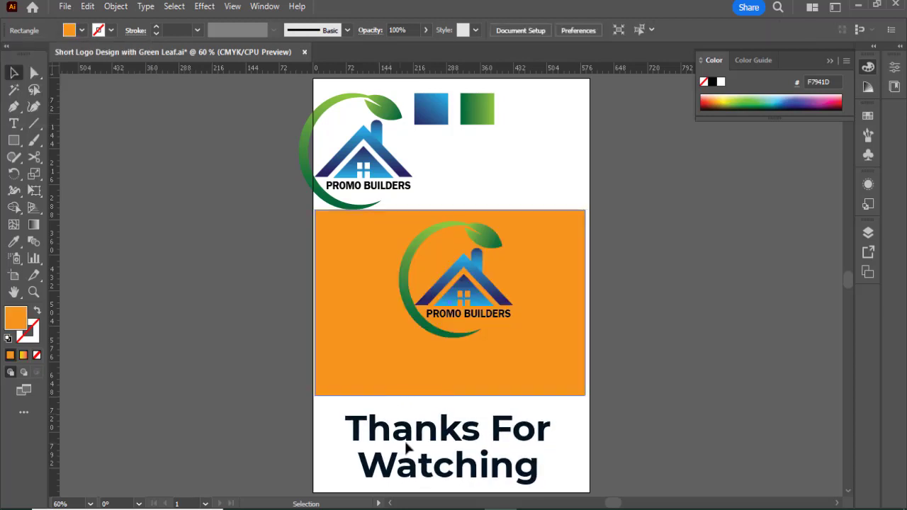
click(387, 379)
click(378, 425)
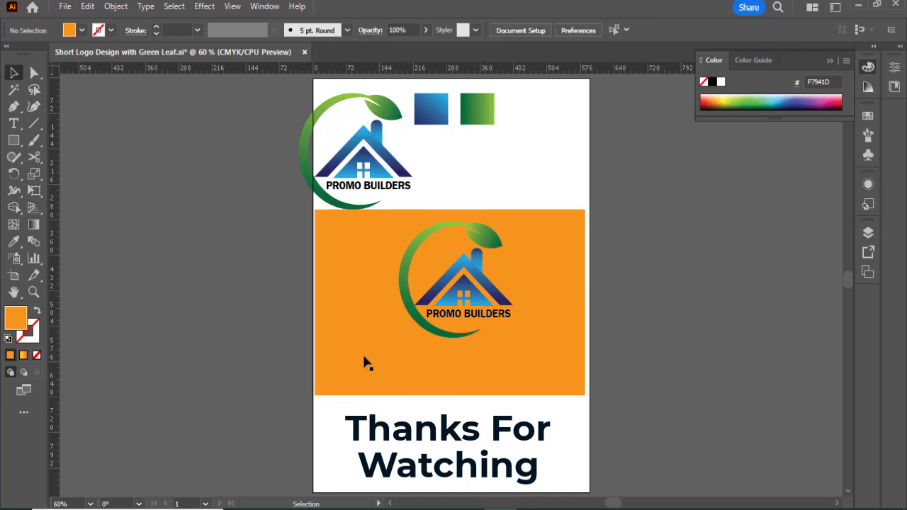
click(367, 363)
click(387, 428)
click(366, 354)
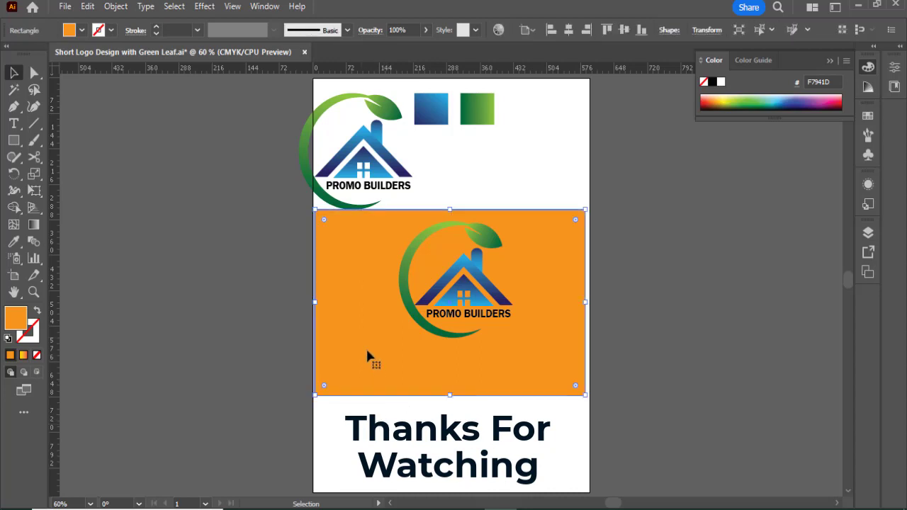
click(380, 439)
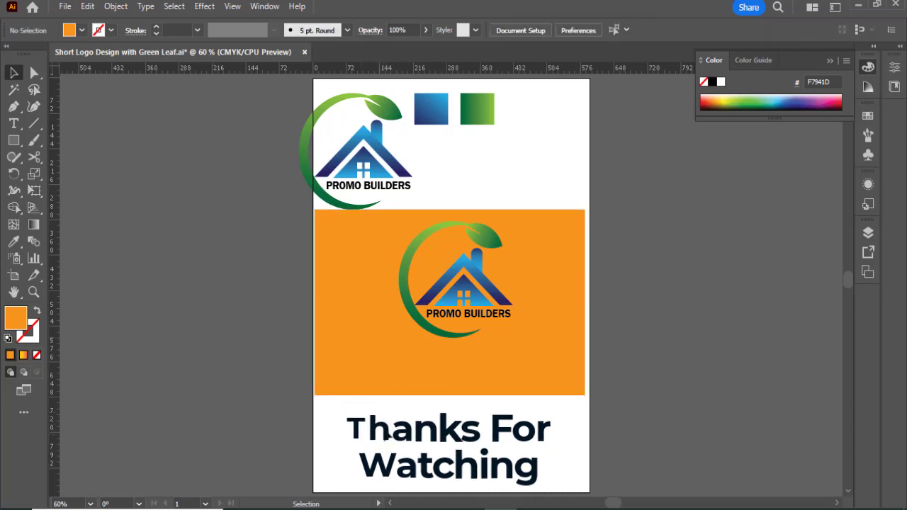